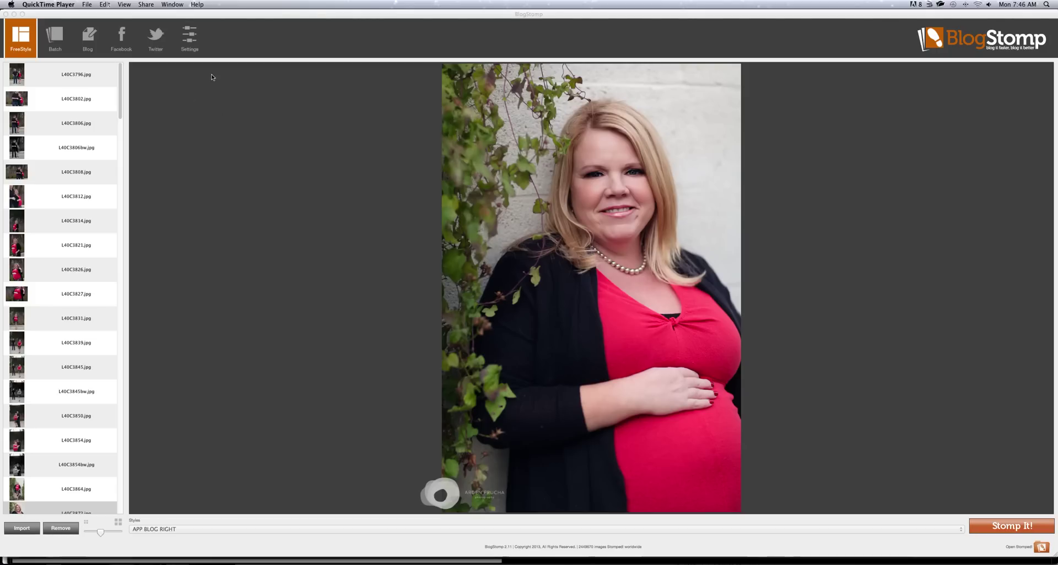
# Step: Bring BlogStomp to the front and open its Settings window on the General tab
pyautogui.click(190, 43)
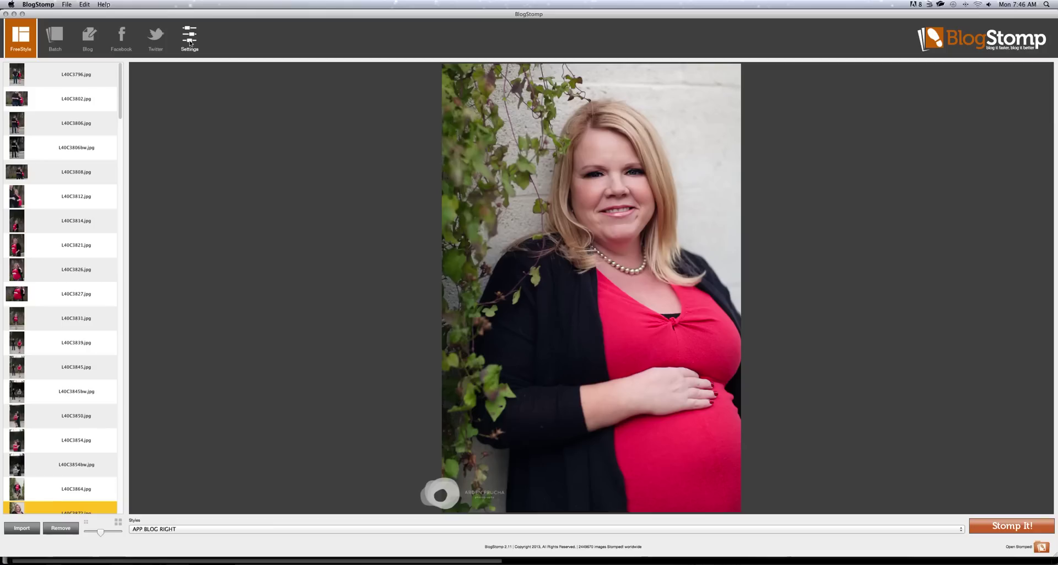
pyautogui.click(191, 44)
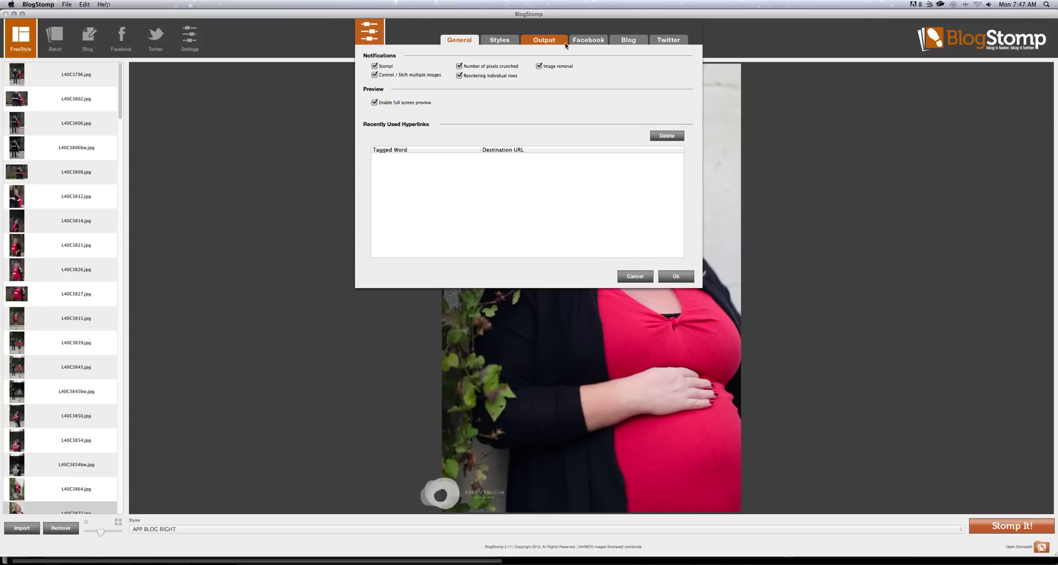
# Step: Compare APP BLOG LEFT and APP BLOG Normal LOGO watermark styles, nudge the logo, then select APP BLOG RIGHT
pyautogui.click(498, 40)
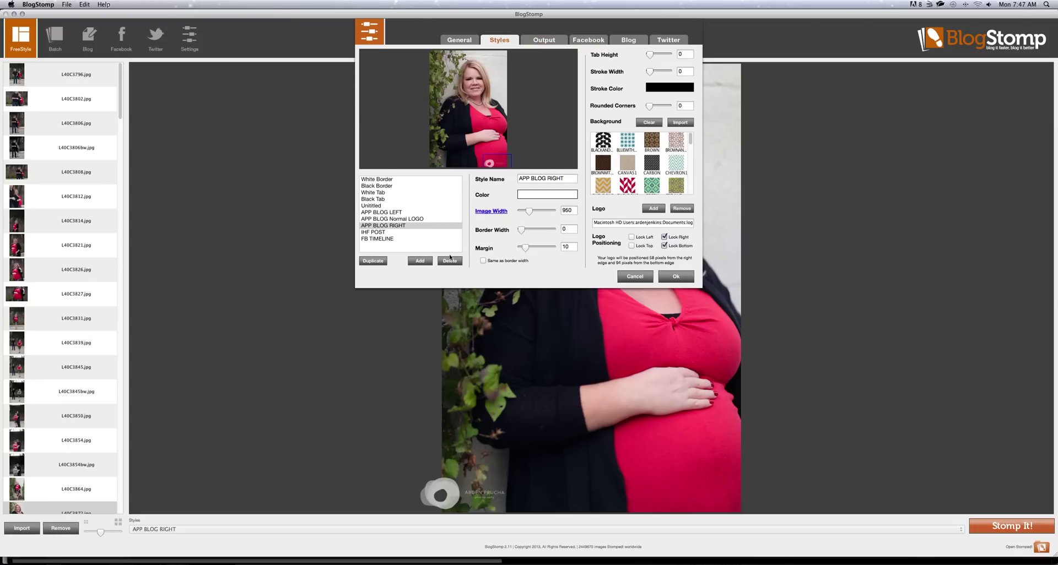
pyautogui.click(408, 213)
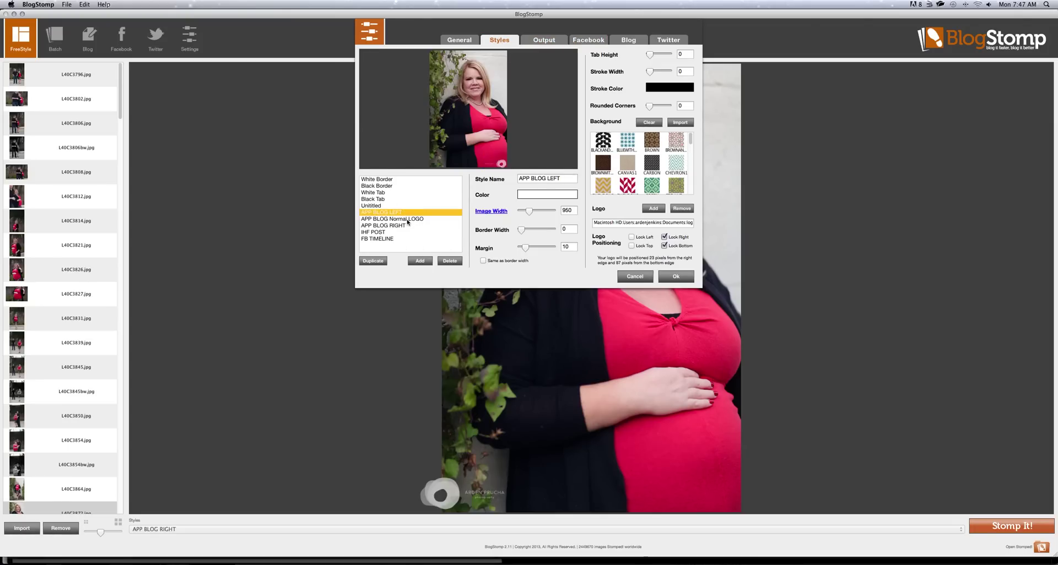
pyautogui.click(407, 219)
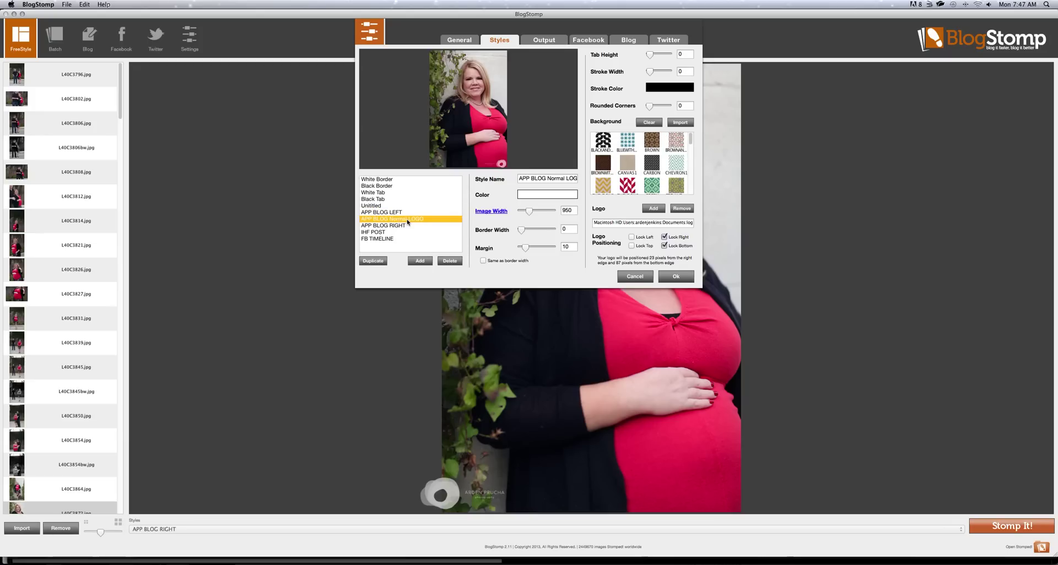
pyautogui.click(409, 214)
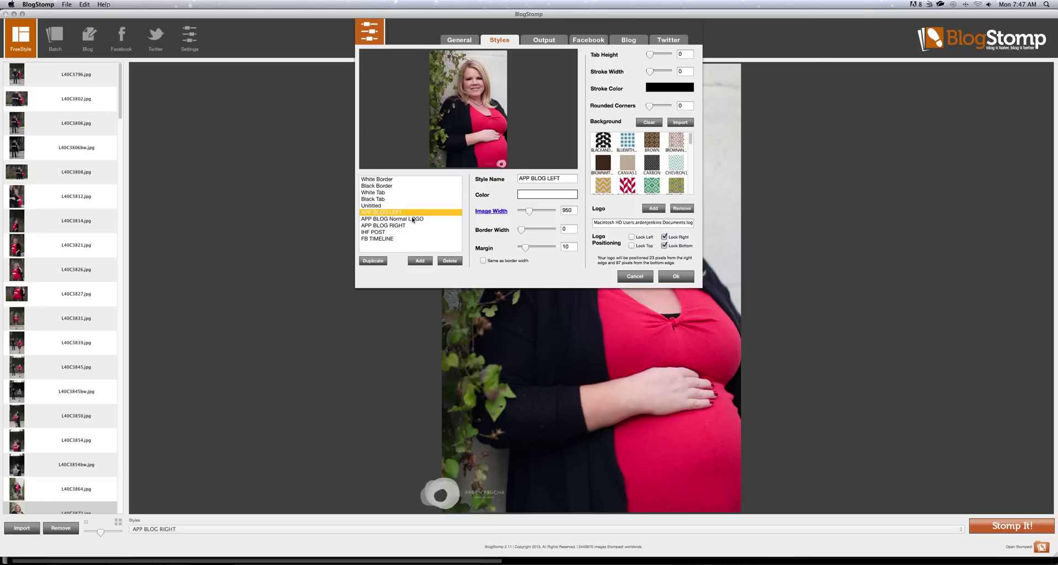
pyautogui.click(412, 220)
pyautogui.moveTo(501, 162); pyautogui.dragTo(448, 154)
pyautogui.click(396, 226)
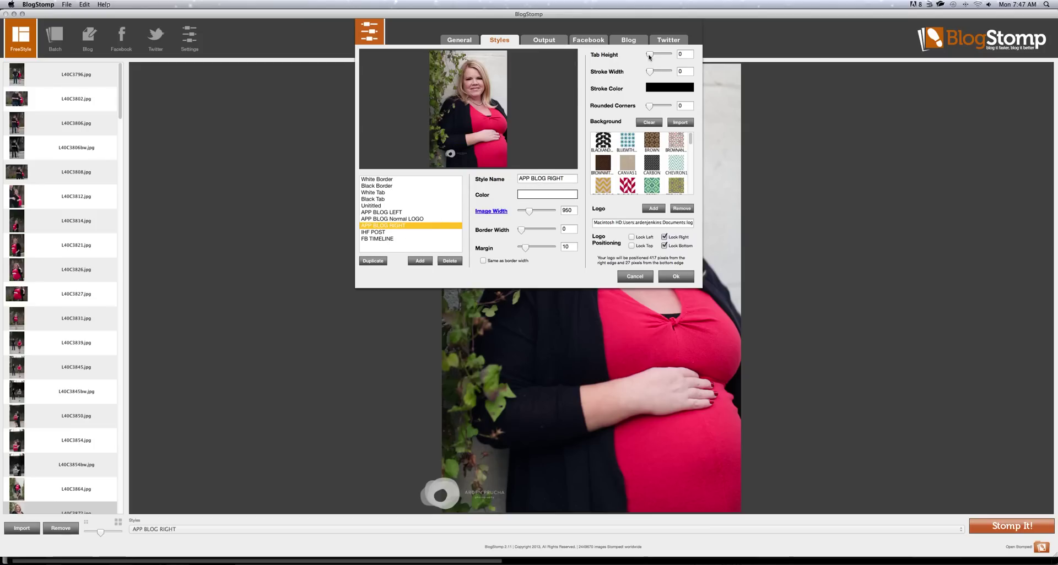
pyautogui.moveTo(650, 54)
pyautogui.mouseDown()
pyautogui.moveTo(678, 54)
pyautogui.moveTo(632, 53)
pyautogui.moveTo(651, 72)
pyautogui.moveTo(678, 72)
pyautogui.moveTo(629, 71)
pyautogui.mouseUp()
pyautogui.moveTo(523, 234); pyautogui.dragTo(602, 231)
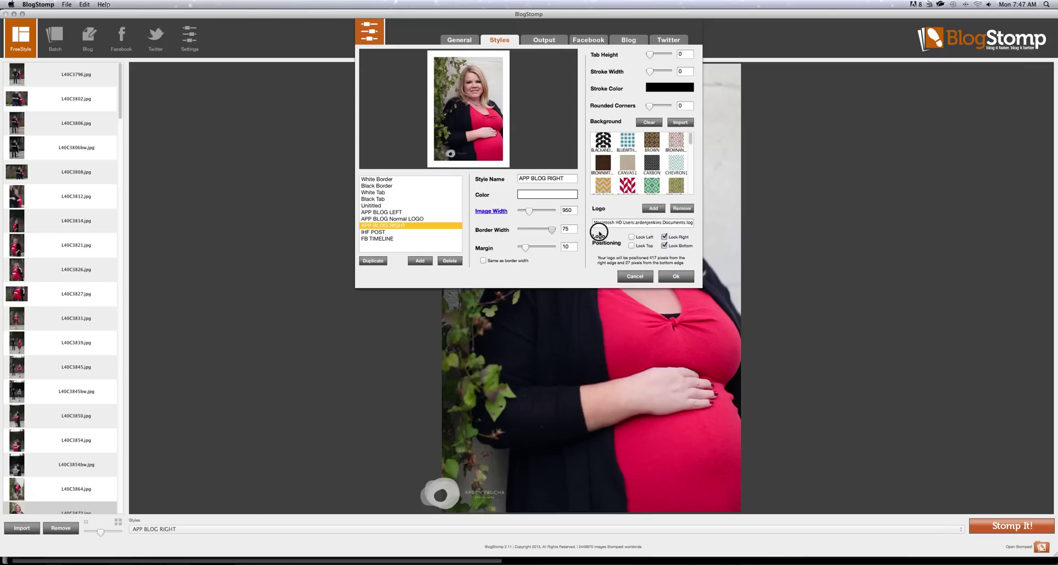
pyautogui.click(520, 232)
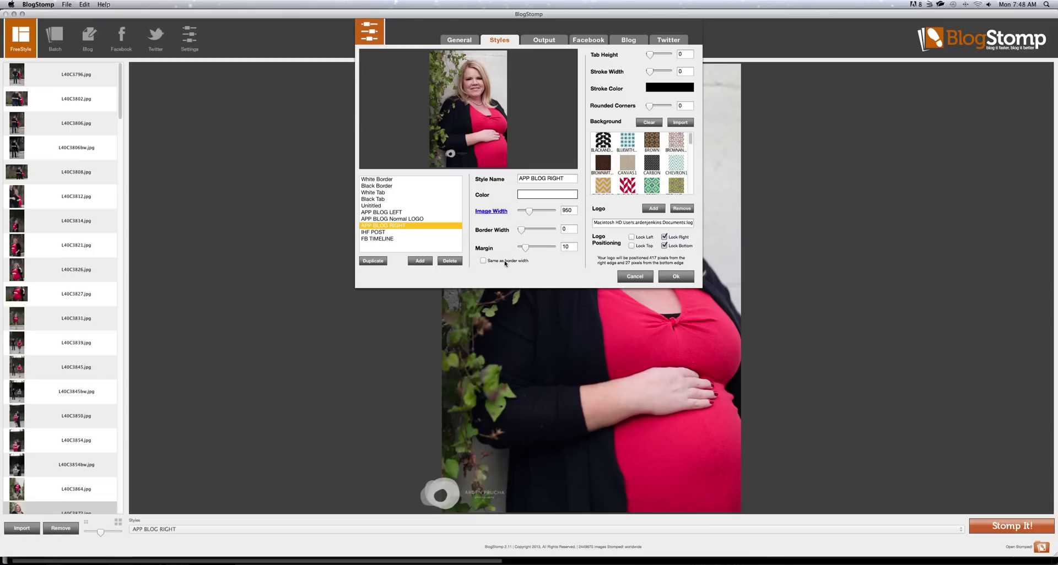
# Step: Give the White Border style its own margin of 7, separate from border width
pyautogui.click(384, 180)
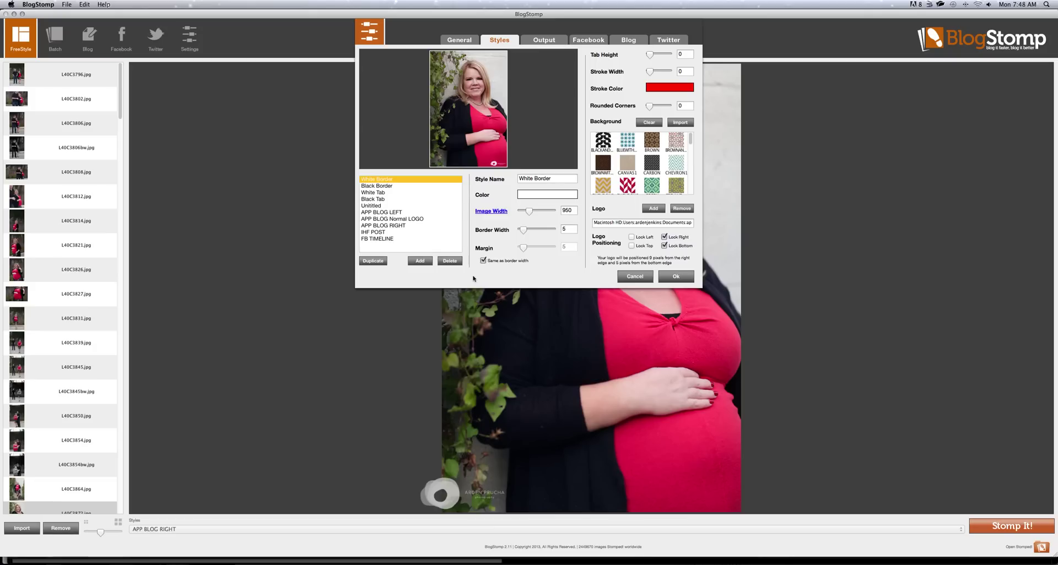
pyautogui.click(483, 260)
pyautogui.moveTo(523, 247)
pyautogui.mouseDown()
pyautogui.moveTo(534, 247)
pyautogui.moveTo(525, 247)
pyautogui.mouseUp()
# Step: Move the APP BLOG RIGHT watermark logo to the photo's lower-right corner
pyautogui.click(400, 213)
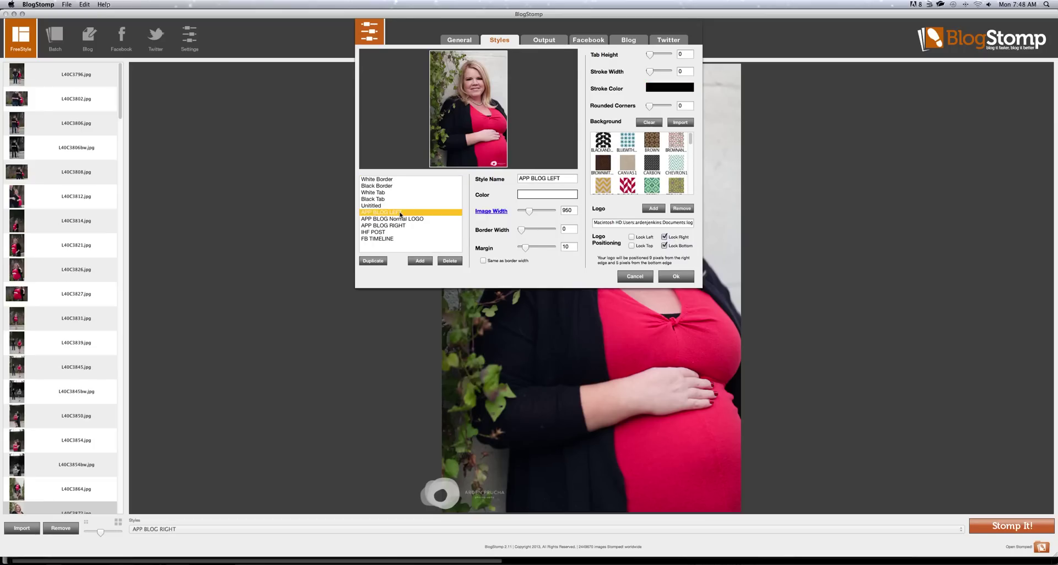
pyautogui.click(422, 219)
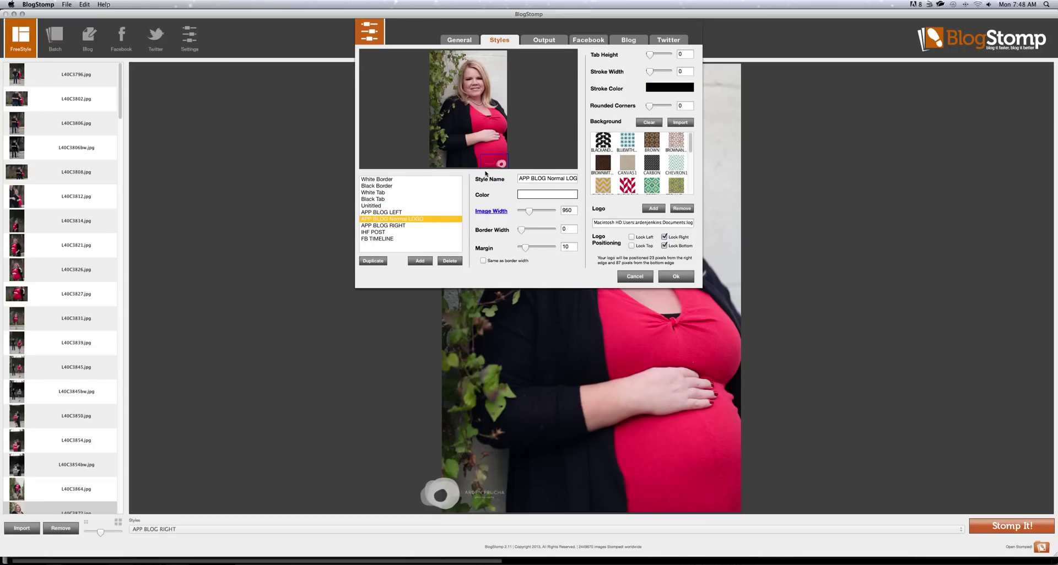
pyautogui.click(407, 226)
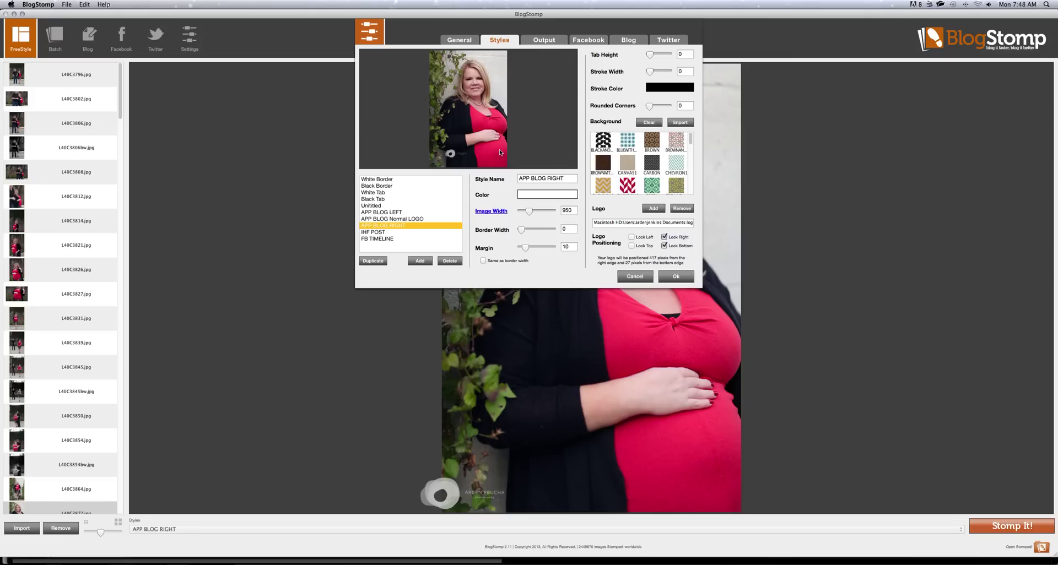
pyautogui.moveTo(450, 154); pyautogui.dragTo(483, 159)
# Step: On the Output tab, change the custom file name to include 'brittany maternity'
pyautogui.click(554, 43)
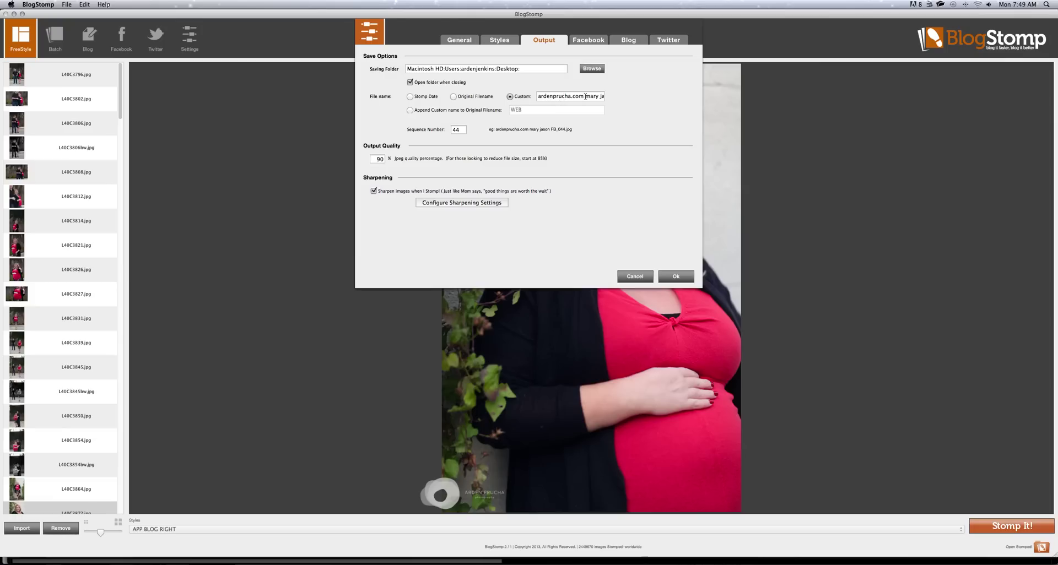
pyautogui.moveTo(584, 96); pyautogui.dragTo(515, 97)
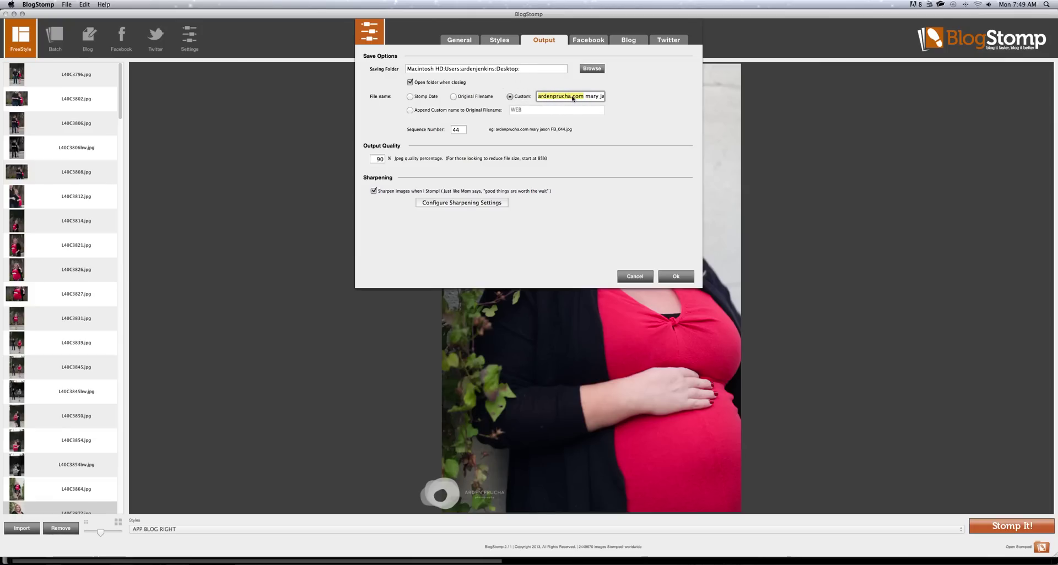
pyautogui.moveTo(583, 95); pyautogui.dragTo(692, 99)
pyautogui.write('brittany maternity')
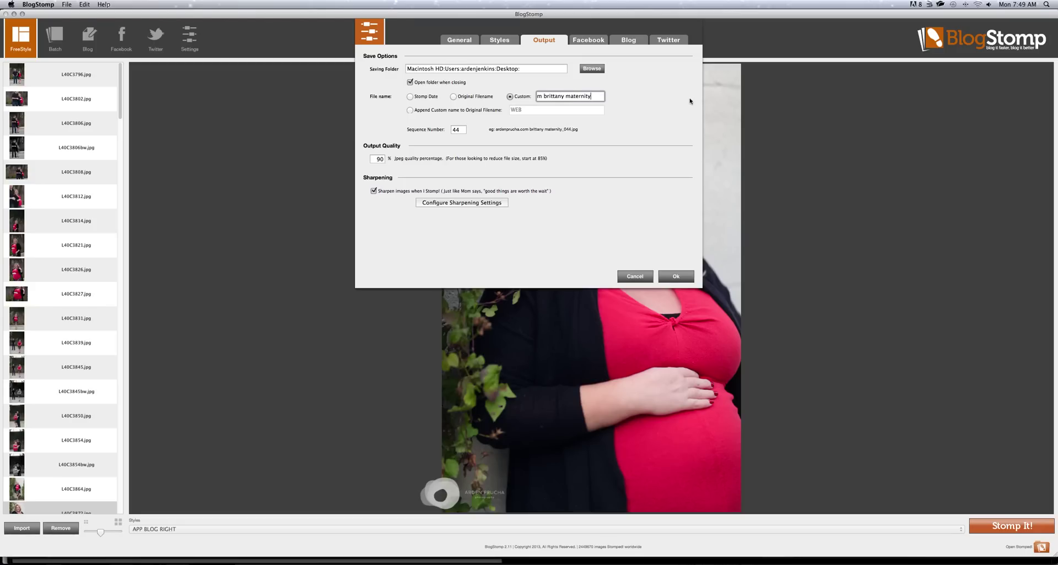
# Step: Restart the sequence number at 1 and open the sharpening settings preview
pyautogui.press('Tab')
pyautogui.write('1')
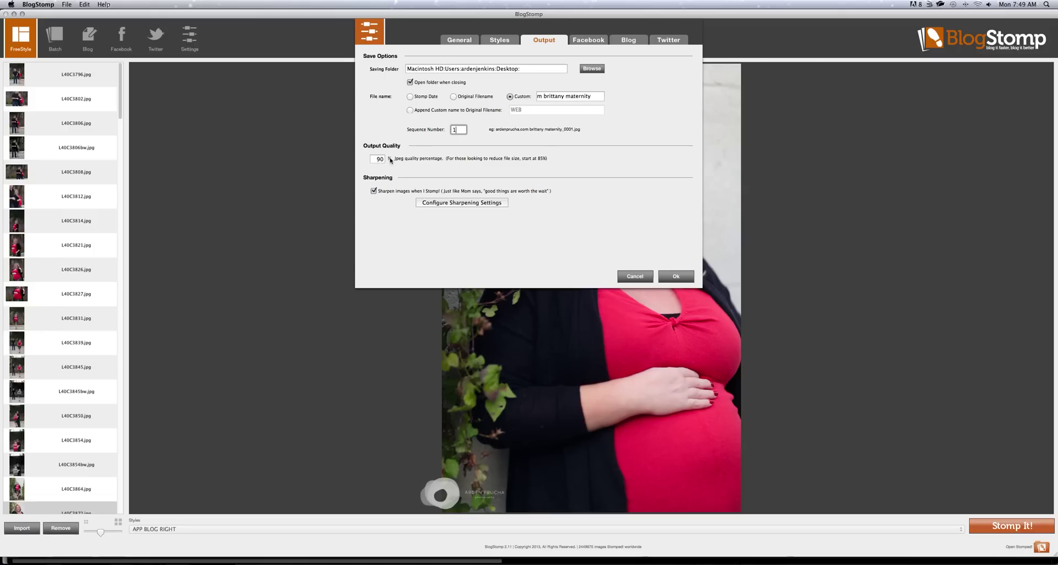
pyautogui.click(460, 204)
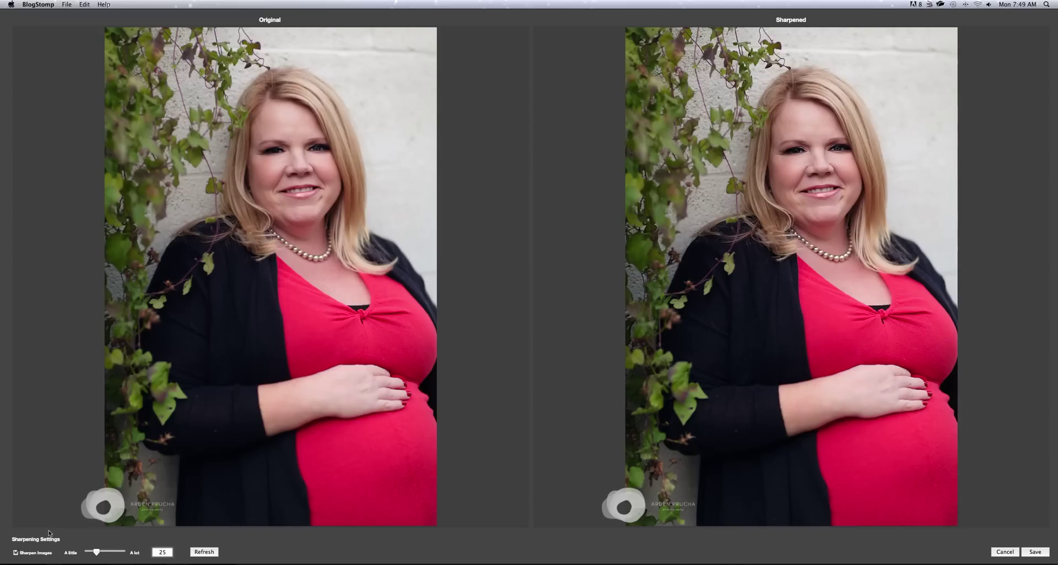
# Step: Close the sharpening comparison window to return to the FreeStyle view with APP BLOG RIGHT
pyautogui.press('super+Tab')
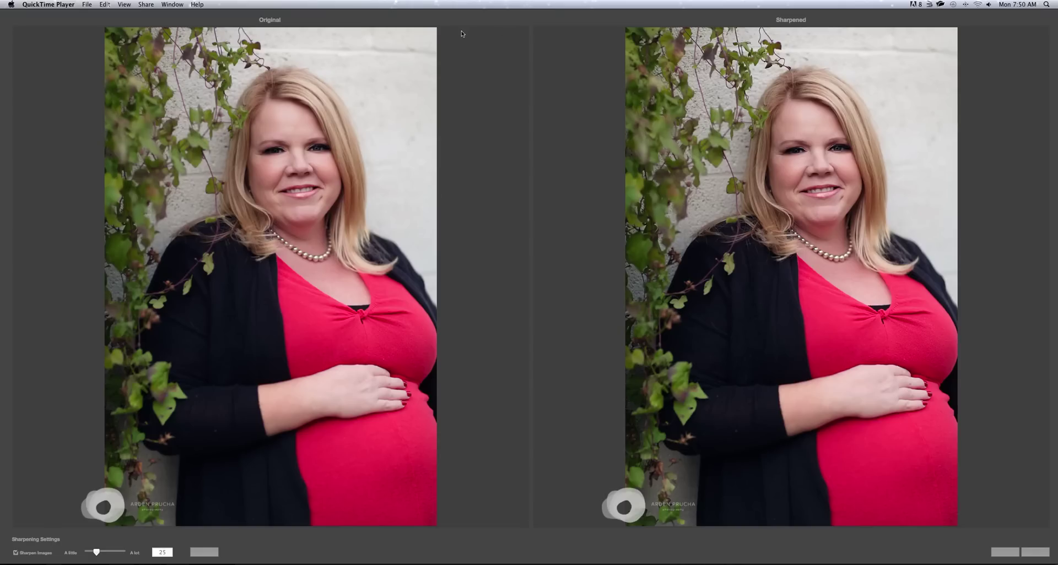
pyautogui.click(1036, 552)
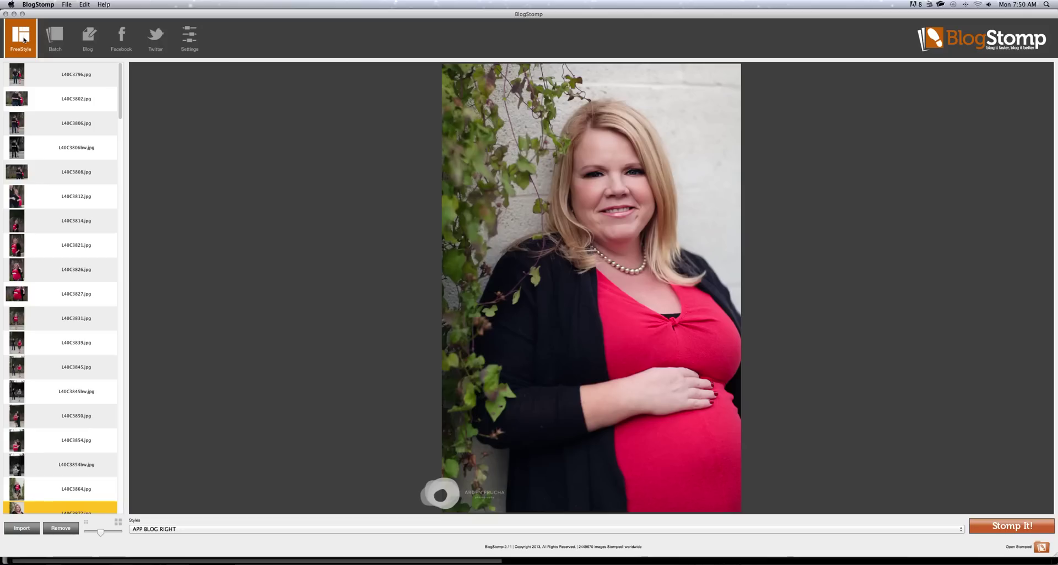
# Step: Select L40C3796.jpg, L40C3802.jpg, L40C3806bw.jpg and L40C3845bw.jpg for a four-photo collage
pyautogui.click(43, 76)
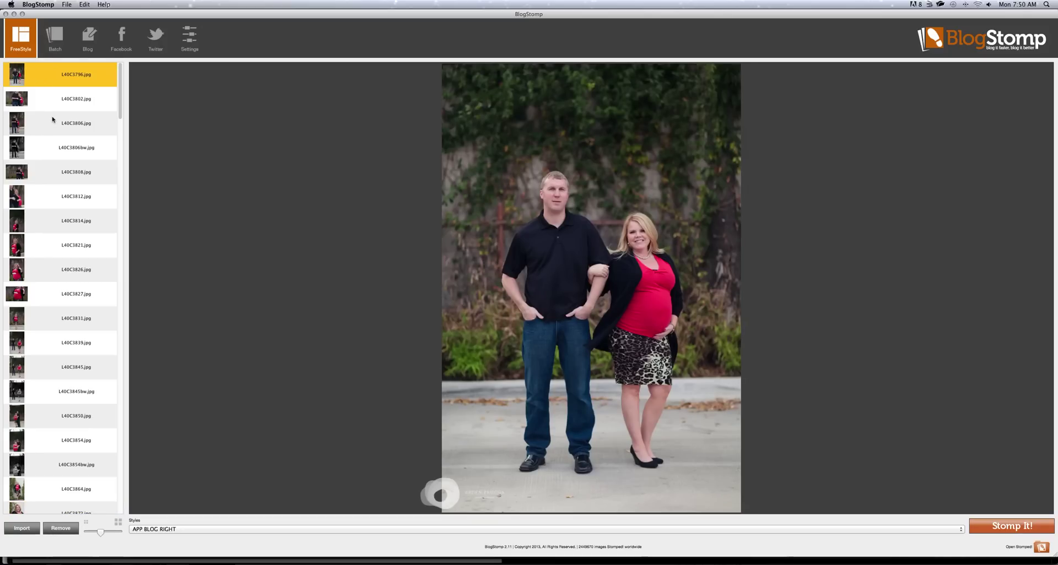
pyautogui.keyDown('super'); pyautogui.click(49, 107); pyautogui.keyUp('super')
pyautogui.keyDown('super'); pyautogui.click(51, 123); pyautogui.keyUp('super')
pyautogui.keyDown('super'); pyautogui.click(54, 144); pyautogui.keyUp('super')
pyautogui.keyDown('super'); pyautogui.click(55, 121); pyautogui.keyUp('super')
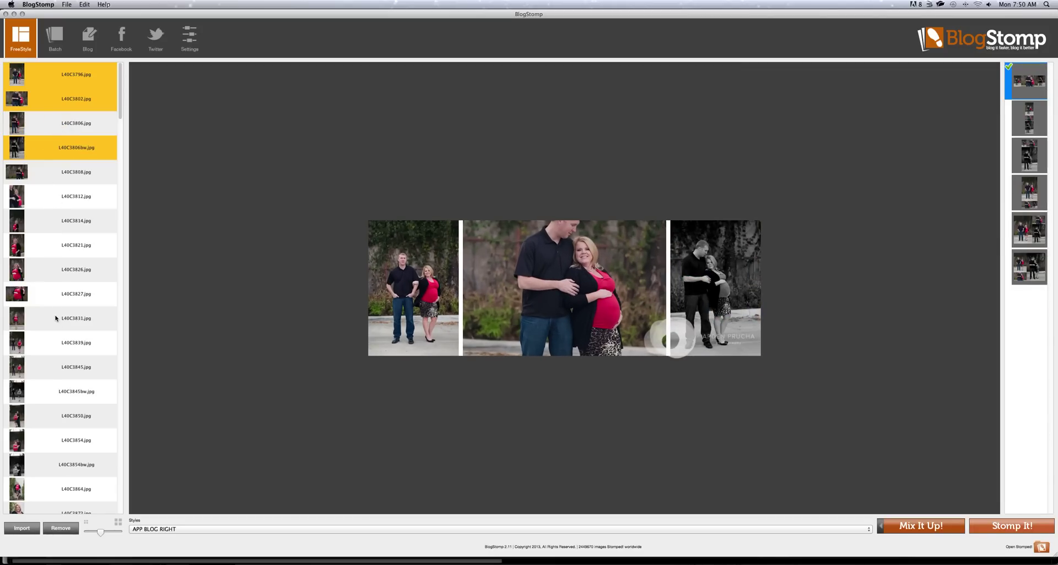
pyautogui.keyDown('super'); pyautogui.click(55, 391); pyautogui.keyUp('super')
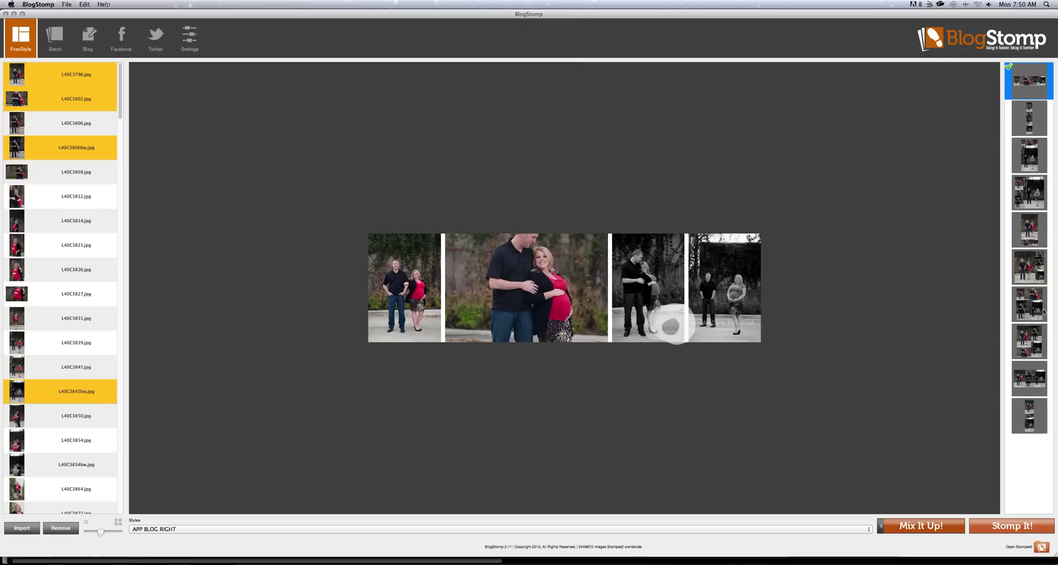
# Step: Choose the two-over-two grid layout and place the watermark at the bottom-left photo's upper-left
pyautogui.click(1026, 132)
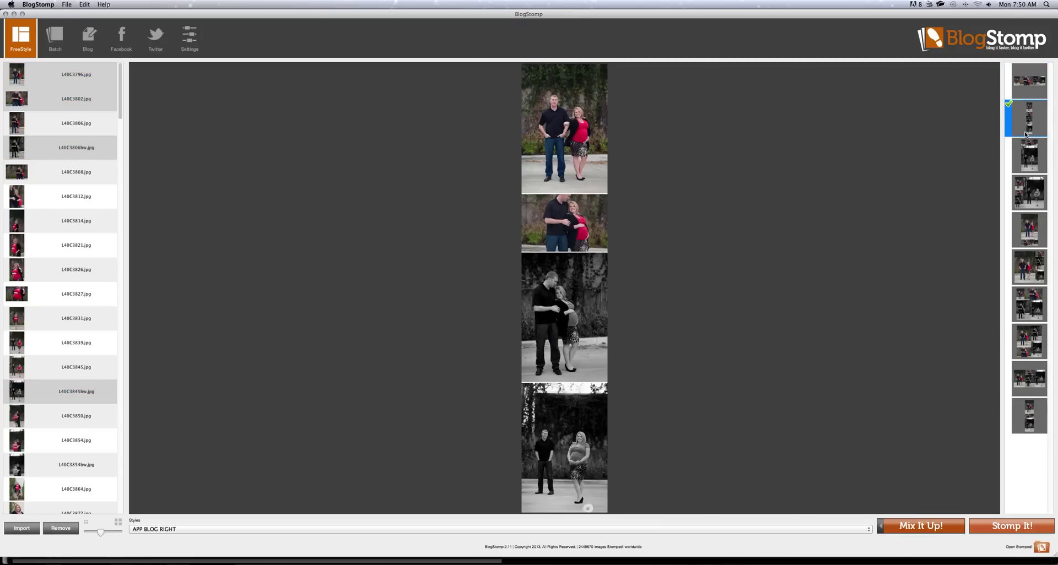
pyautogui.click(1030, 162)
pyautogui.click(1033, 188)
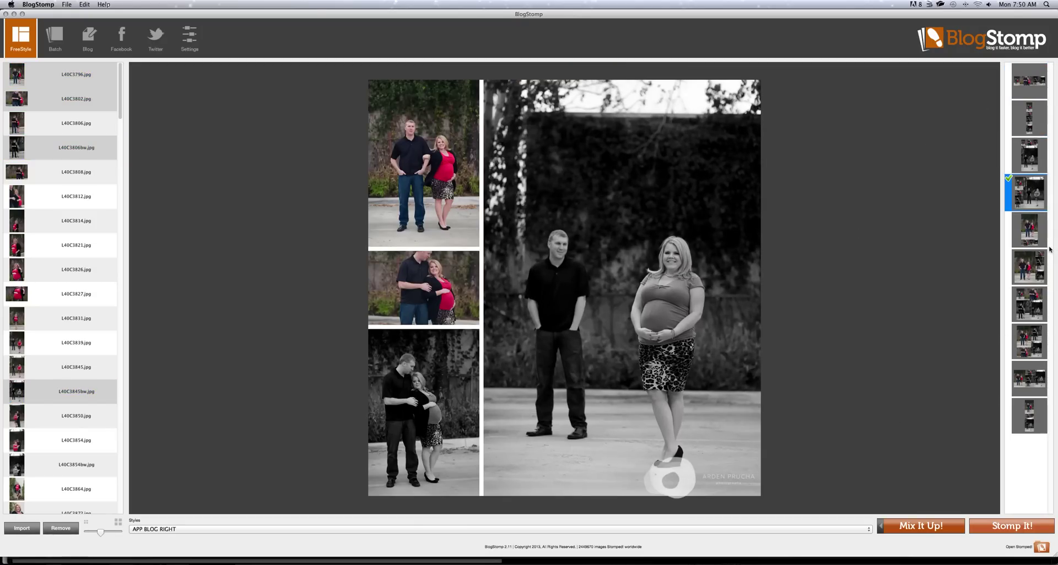
pyautogui.click(1042, 242)
pyautogui.click(1033, 269)
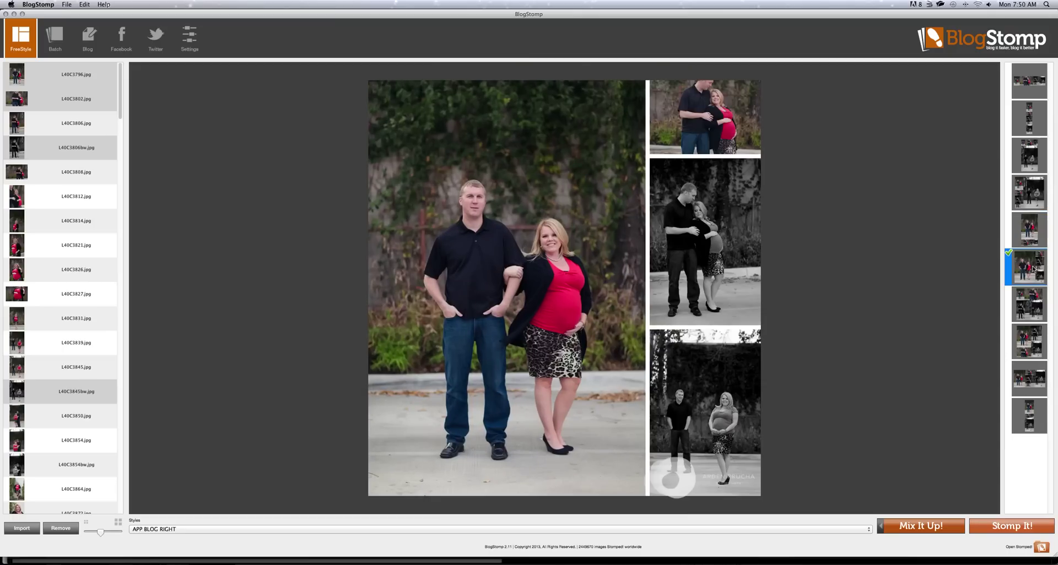
pyautogui.click(1032, 312)
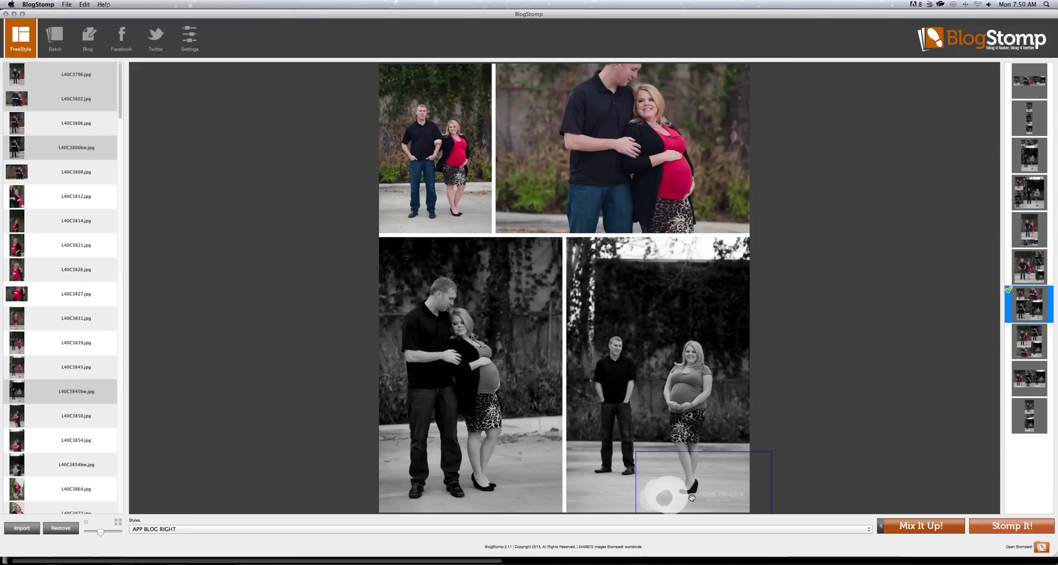
pyautogui.moveTo(682, 493); pyautogui.dragTo(421, 263)
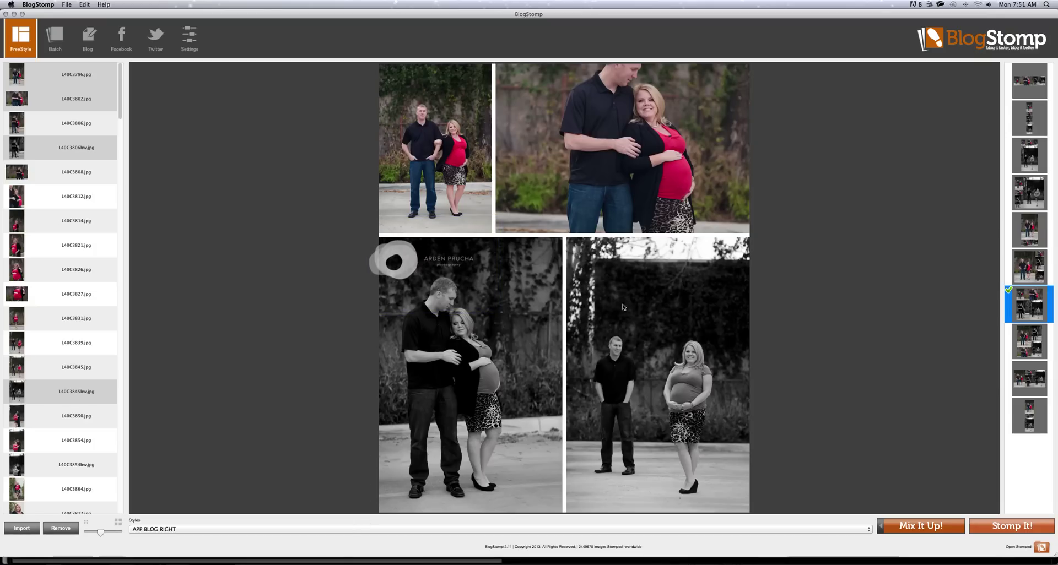
# Step: Shuffle the grid's photos with Mix It Up! and drop the watermark to the top-left photo's lower-left corner
pyautogui.click(902, 527)
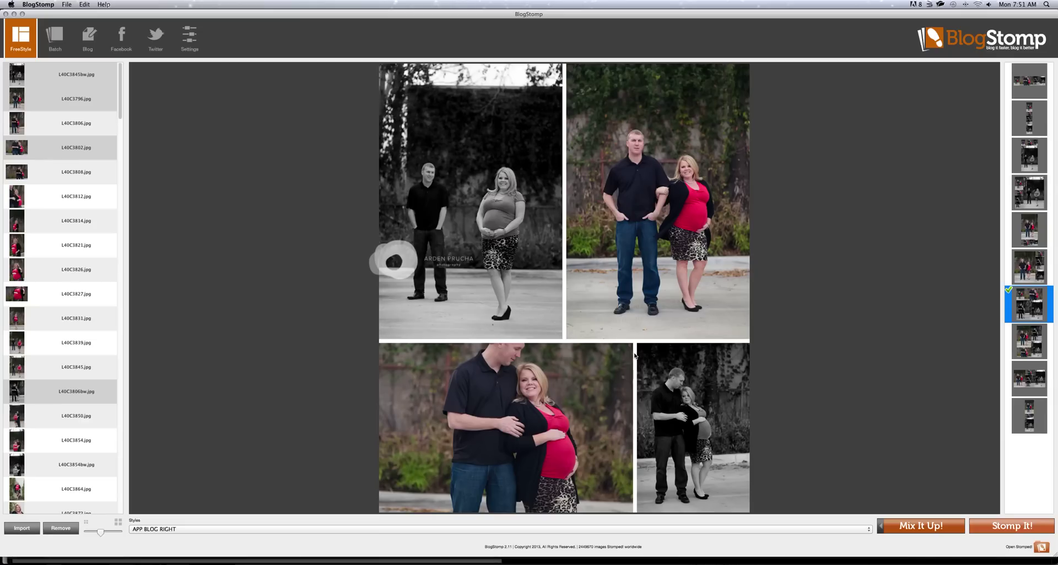
pyautogui.moveTo(411, 261); pyautogui.dragTo(382, 320)
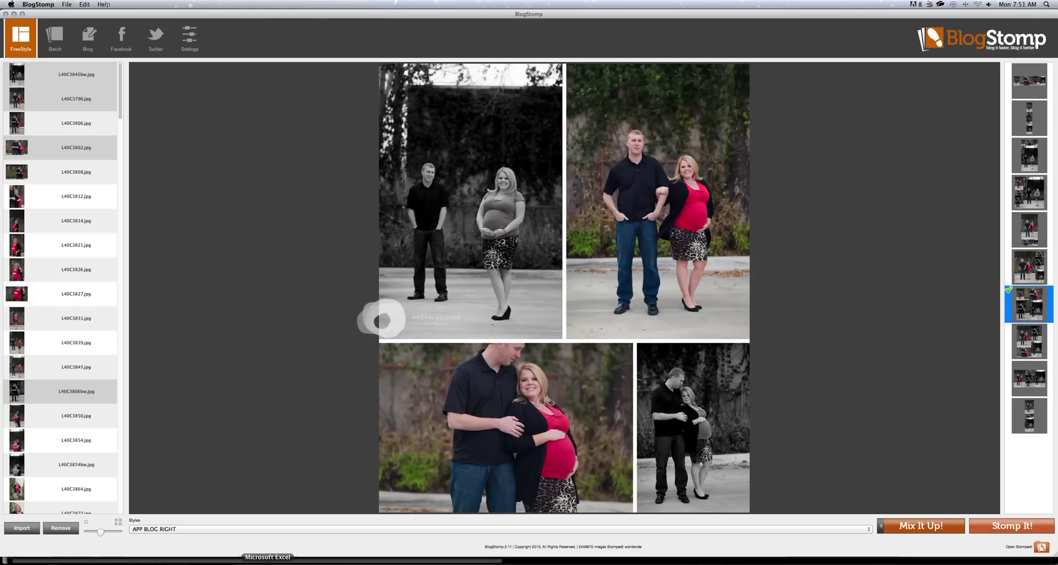
# Step: Apply APP BLOG Normal LOGO, restore the four-photo grid, and put the logo at the top-right photo's upper-left
pyautogui.click(252, 530)
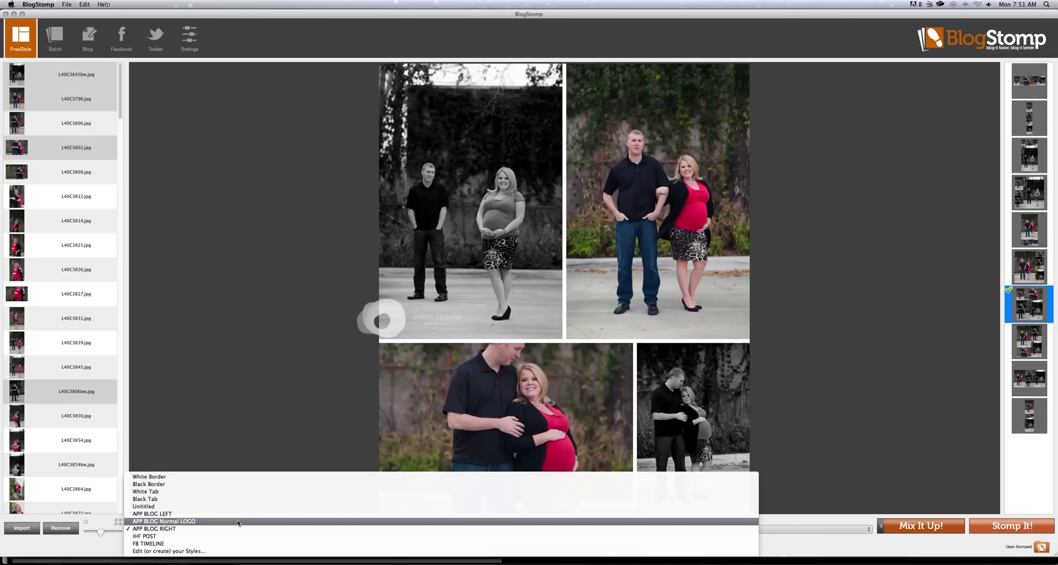
pyautogui.click(238, 522)
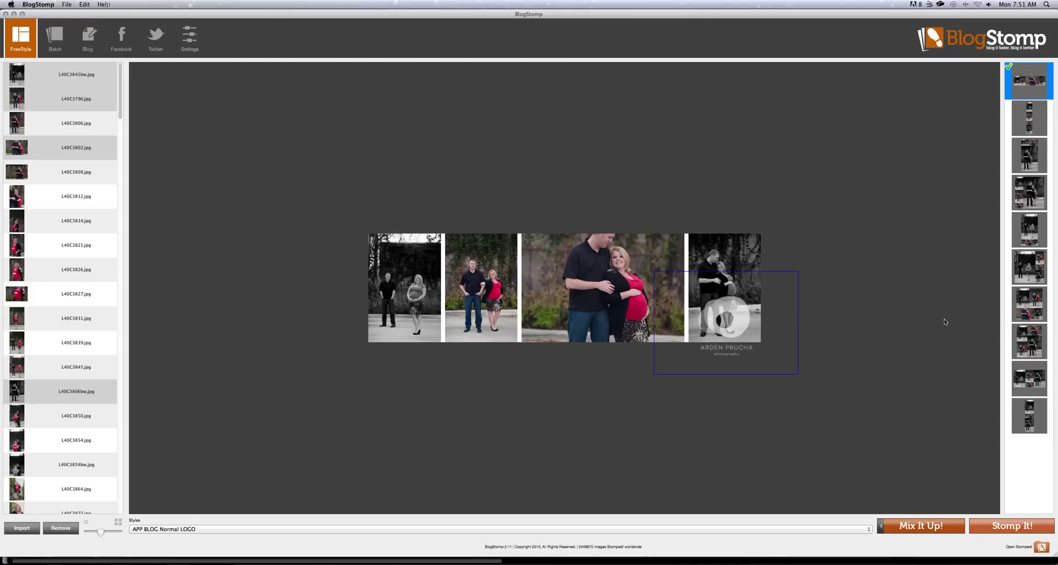
pyautogui.click(1019, 303)
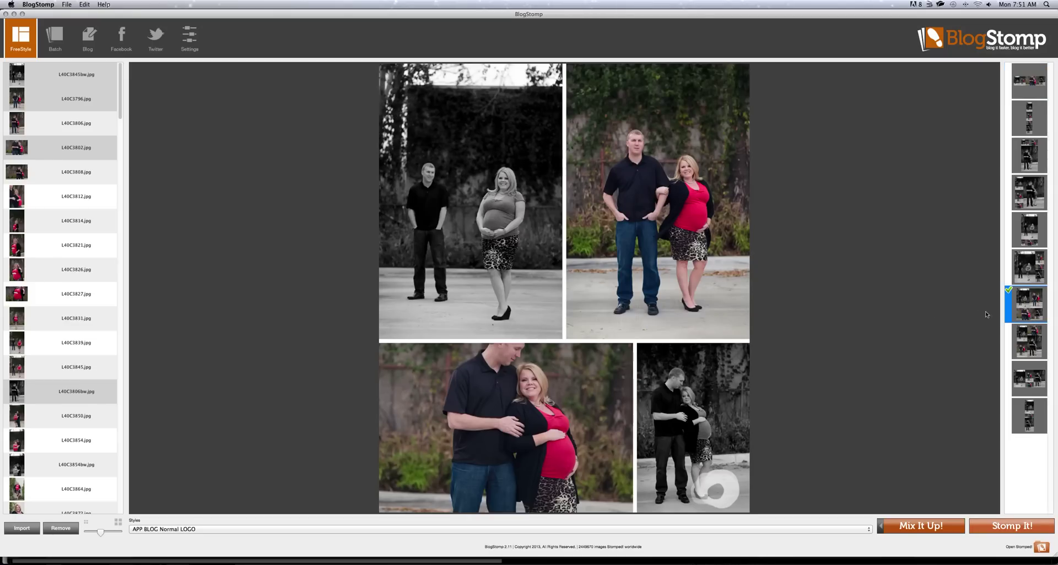
pyautogui.moveTo(717, 501); pyautogui.dragTo(603, 378)
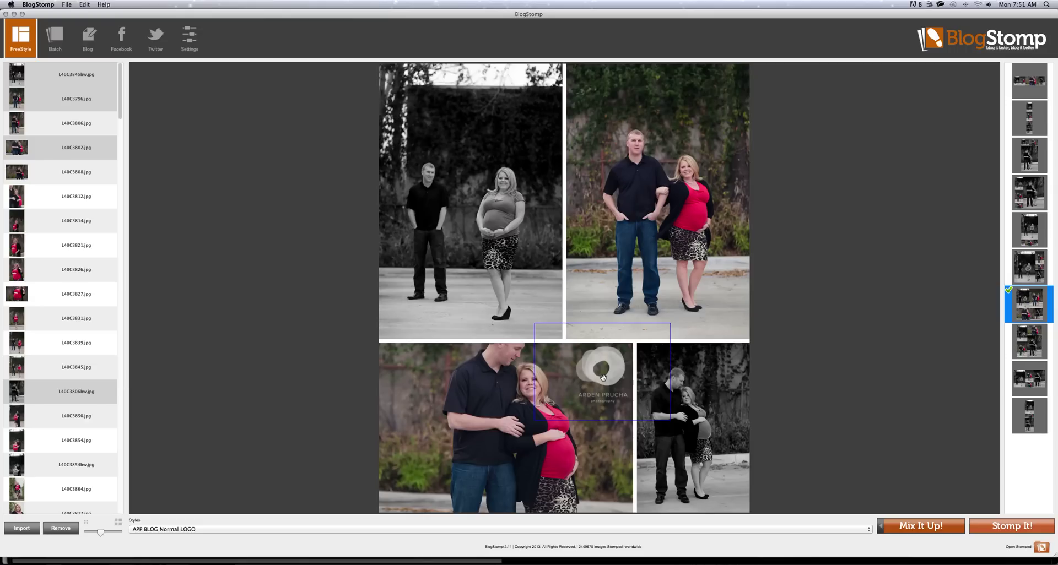
pyautogui.moveTo(603, 378); pyautogui.dragTo(593, 87)
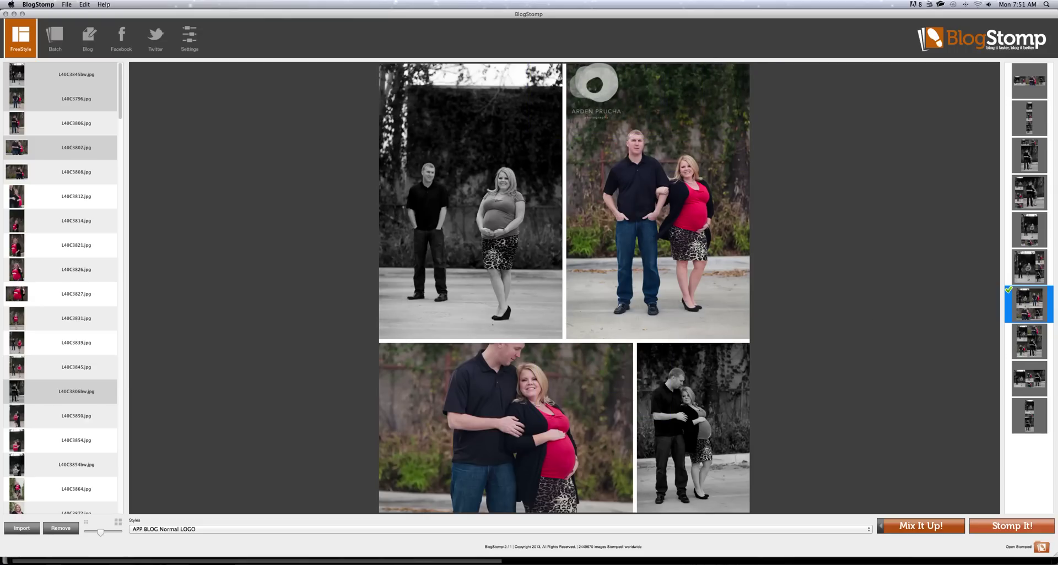
# Step: Export the watermarked four-photo collage with Stomp It!, clearing the preview
pyautogui.click(1017, 529)
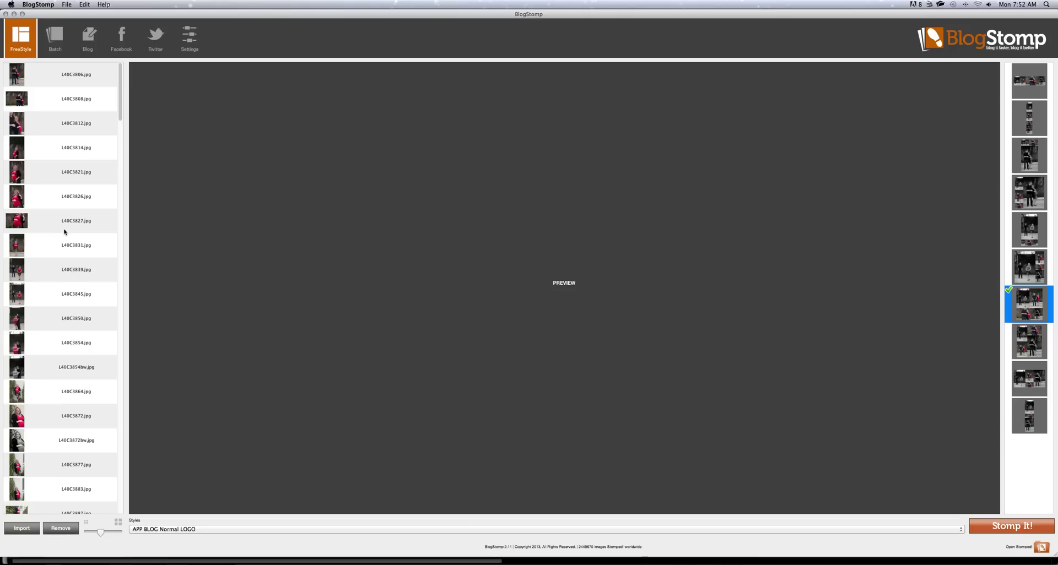
# Step: Preview L40C3826.jpg, try a two-photo collage with L40C3854bw.jpg, then show L40C3872bw.jpg alone
pyautogui.click(93, 198)
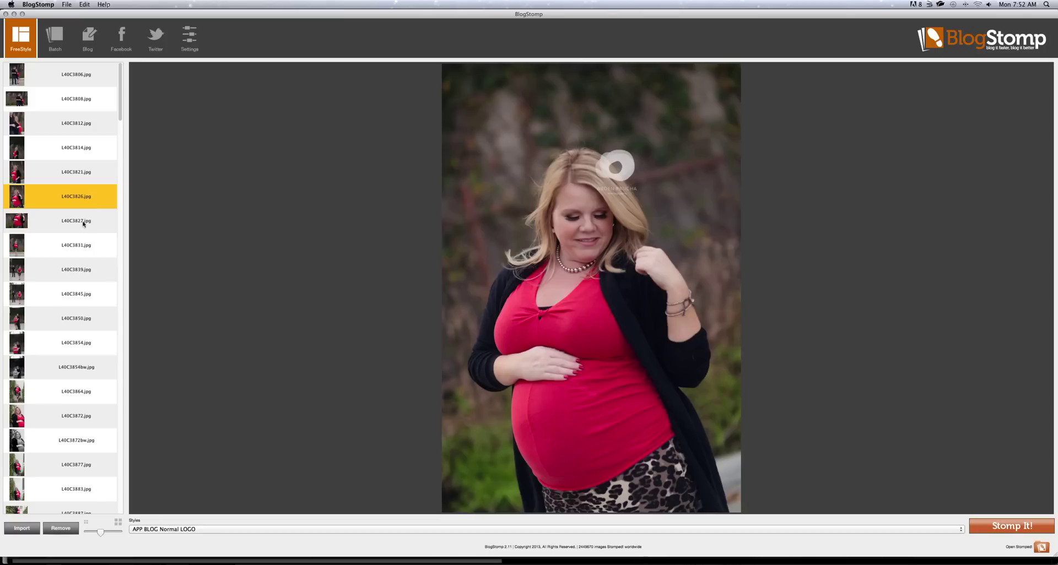
pyautogui.keyDown('super'); pyautogui.click(52, 367); pyautogui.keyUp('super')
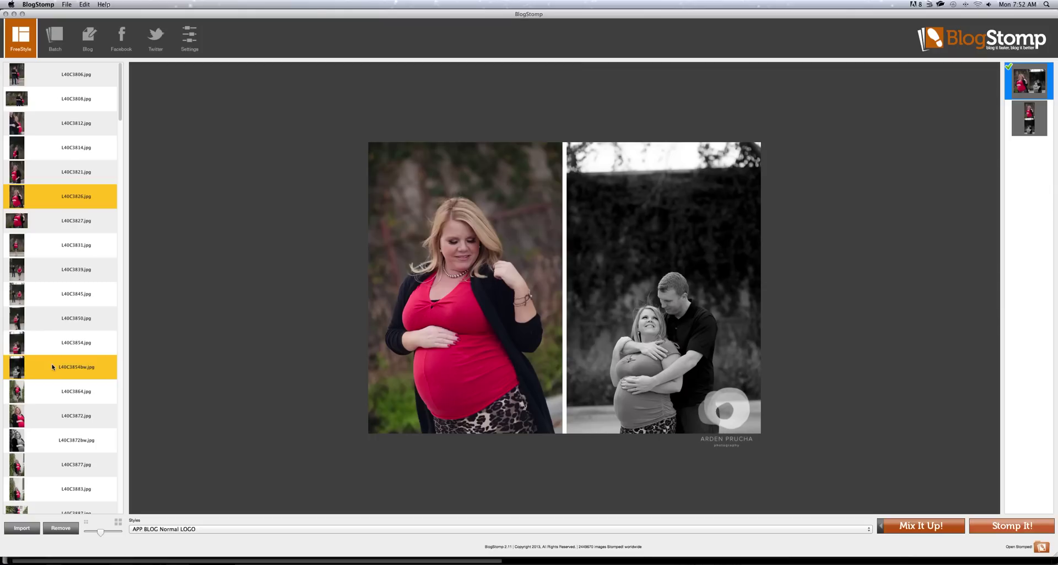
pyautogui.click(56, 429)
# Step: Combine L40C3887.jpg, L40C3892bw.jpg and L40C3872bw.jpg into a three-photo collage
pyautogui.scroll(-3, 55, 425)
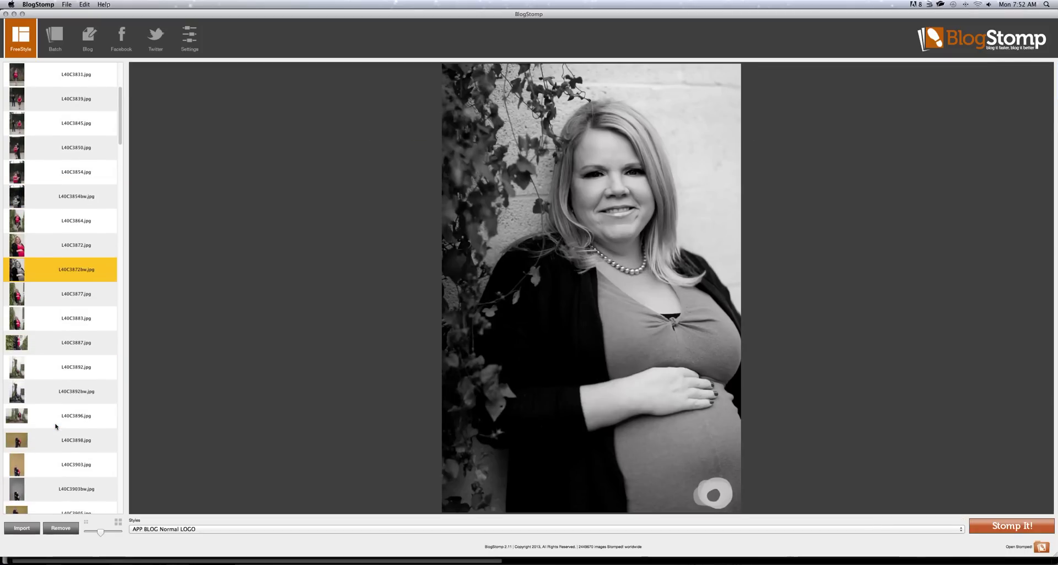
pyautogui.click(48, 338)
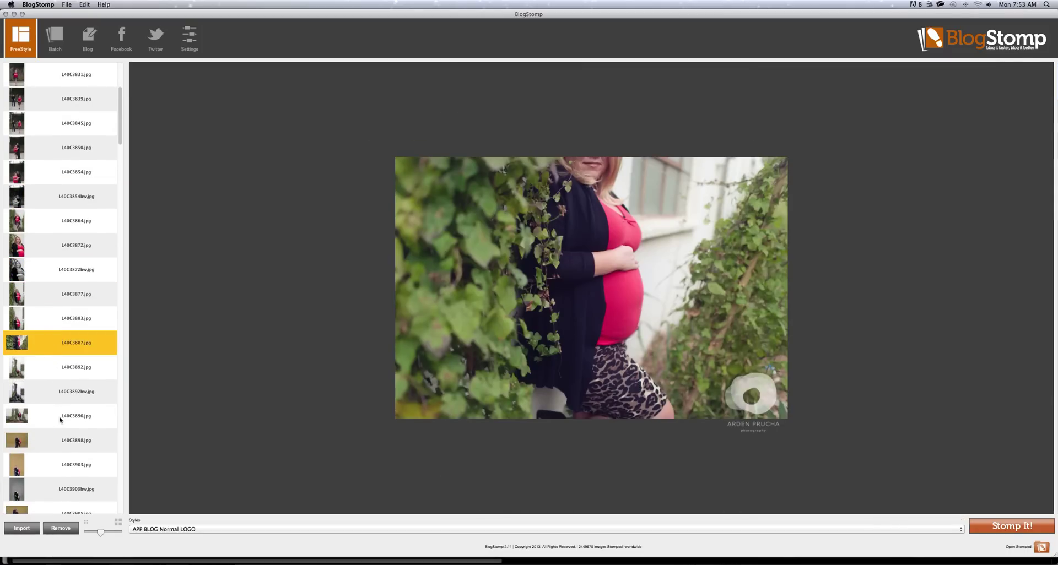
pyautogui.keyDown('super'); pyautogui.click(37, 392); pyautogui.keyUp('super')
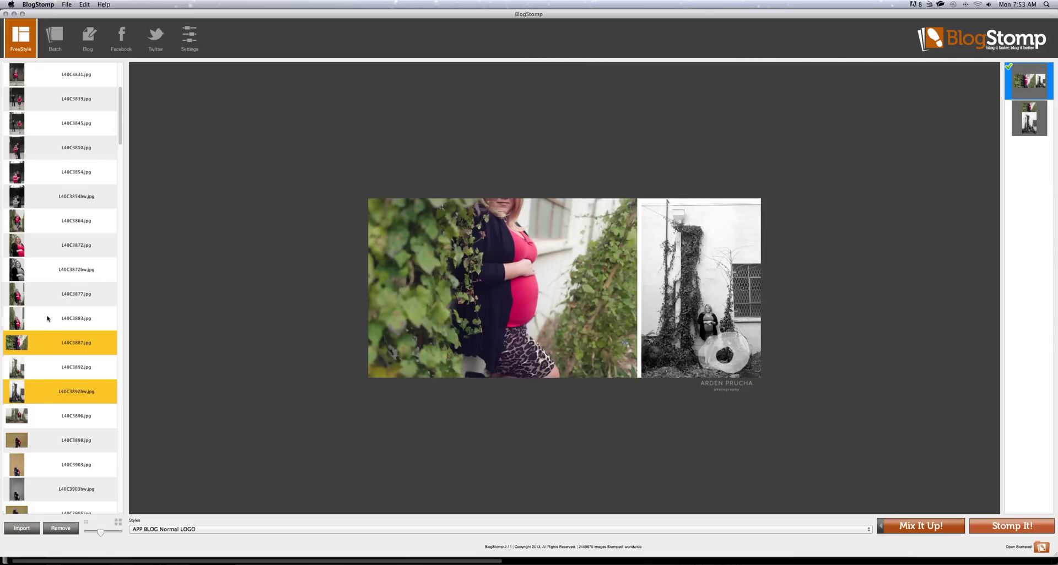
pyautogui.keyDown('super'); pyautogui.click(48, 273); pyautogui.keyUp('super')
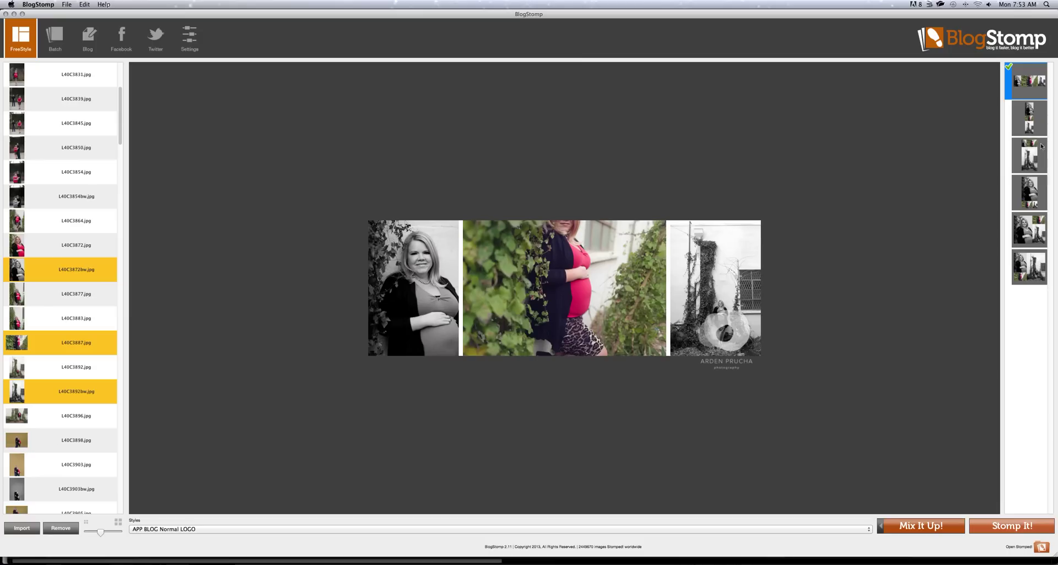
# Step: Use the two-over-one layout, Mix It Up! until the top photos swap, and move the watermark top-left
pyautogui.click(1039, 162)
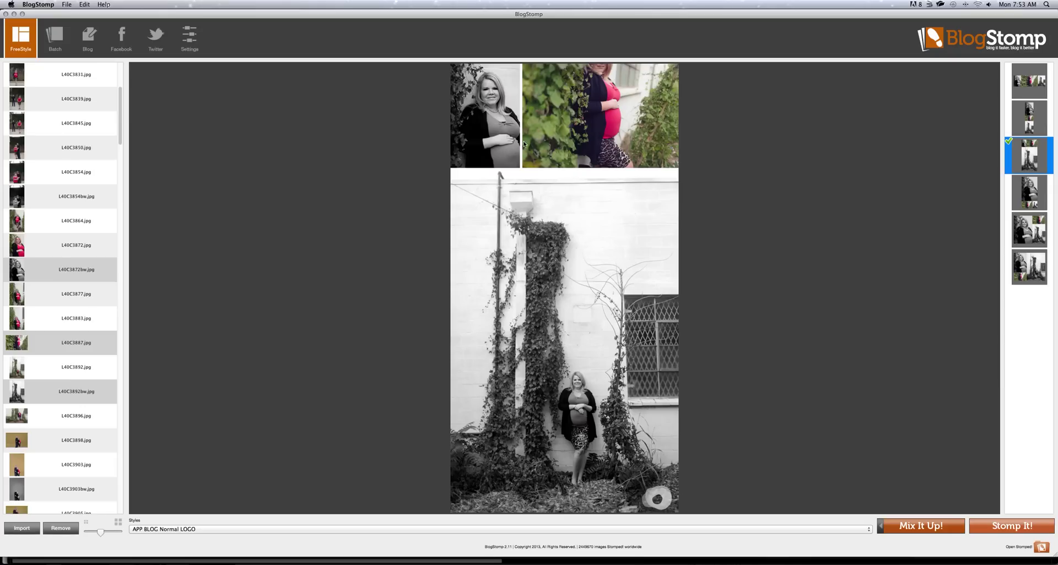
pyautogui.click(919, 527)
pyautogui.click(919, 527)
pyautogui.click(919, 527)
pyautogui.click(919, 526)
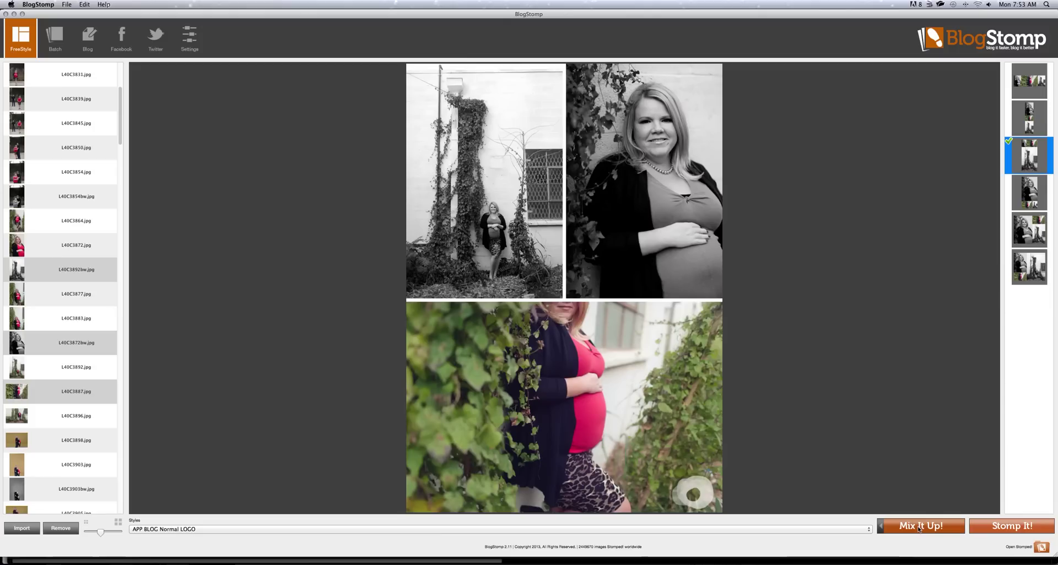
pyautogui.click(918, 527)
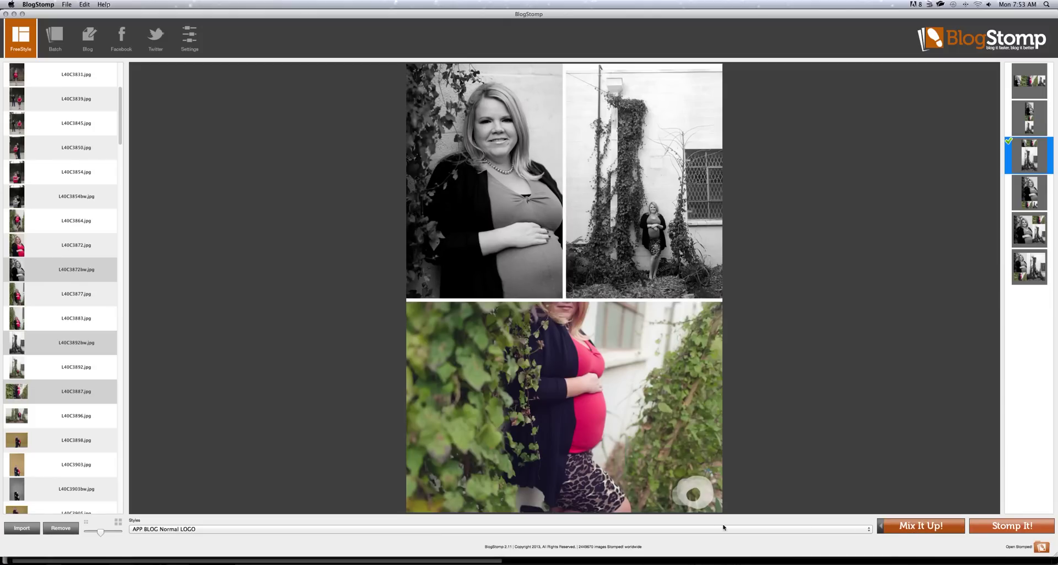
pyautogui.moveTo(693, 494); pyautogui.dragTo(424, 330)
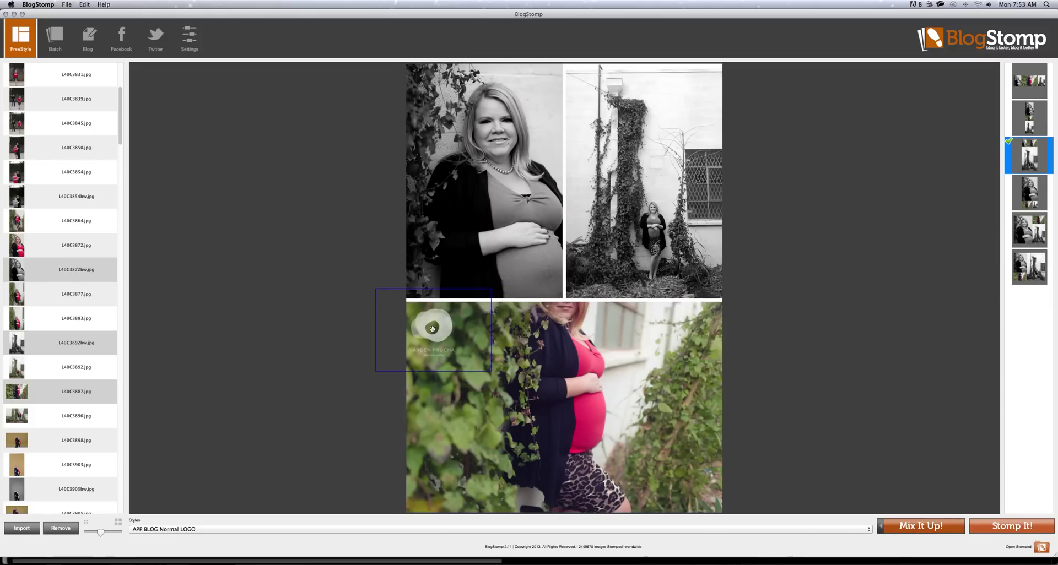
# Step: Export the watermarked three-photo collage with Stomp It!
pyautogui.click(996, 528)
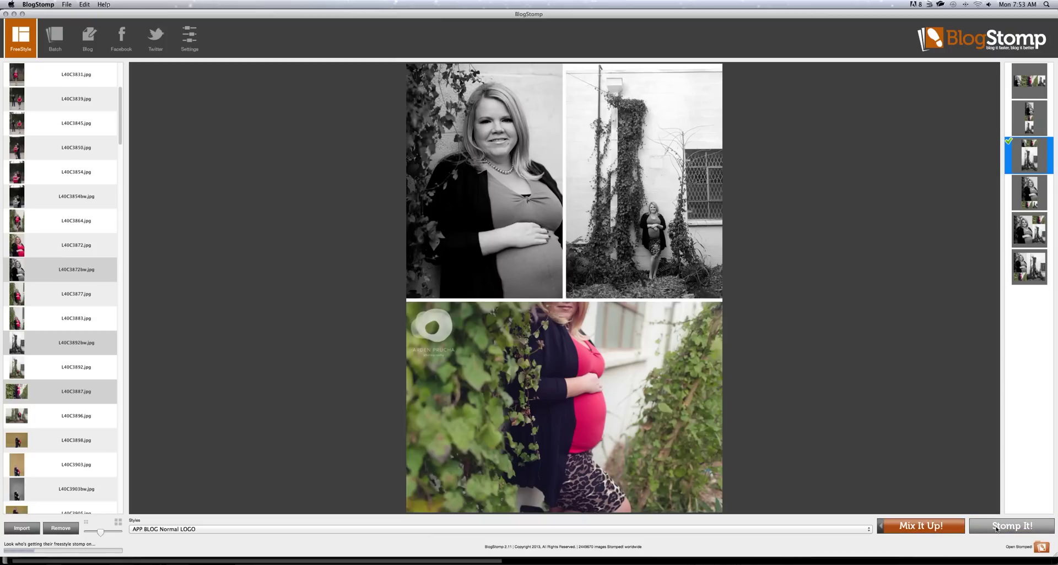